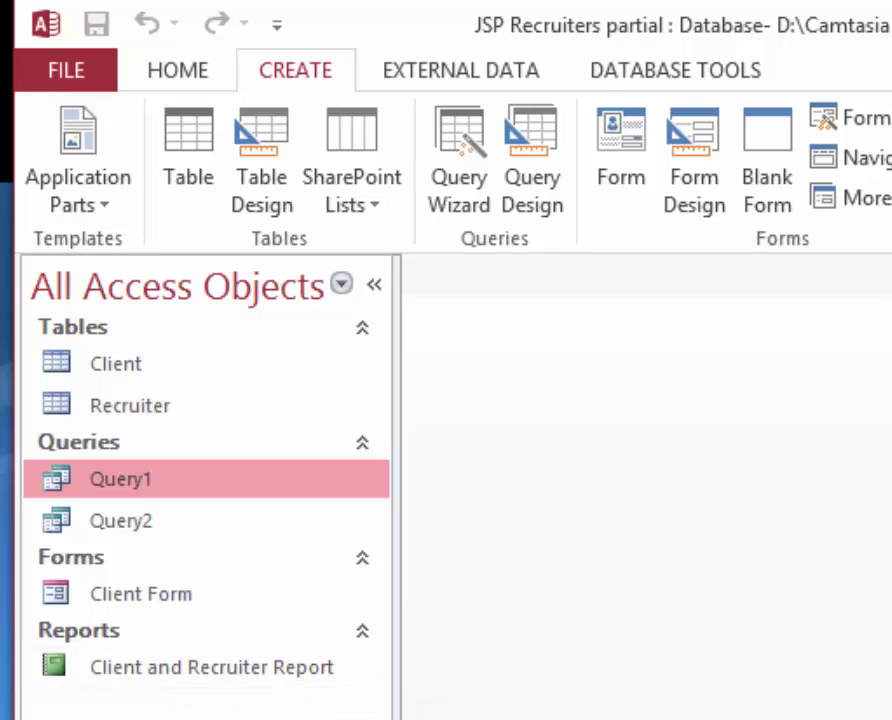
Step: Start a new query in Design view and add the Client table to it
click(304, 70)
click(531, 172)
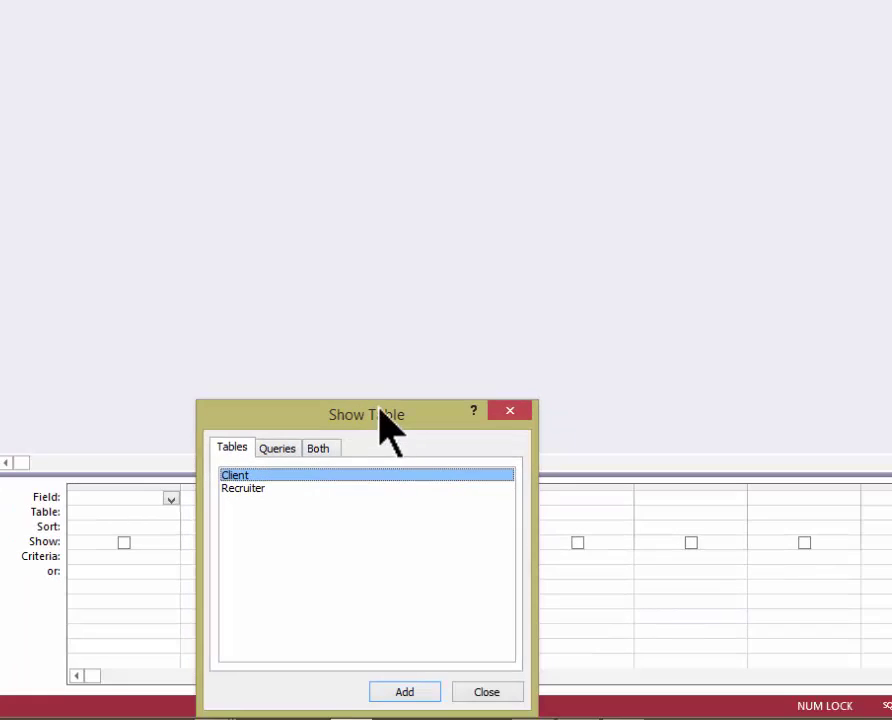
drag(382, 412, 482, 104)
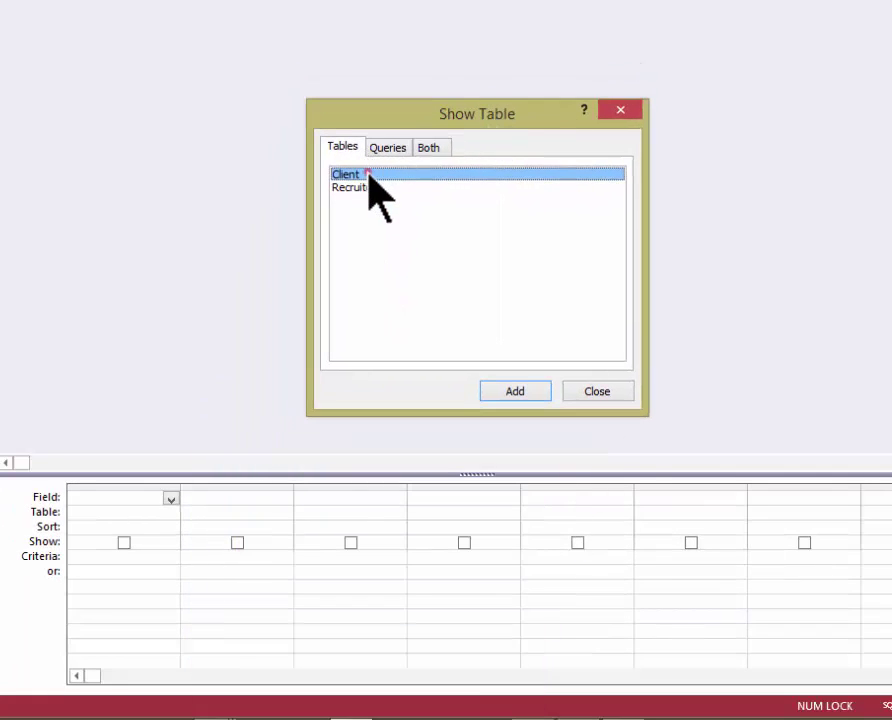
click(507, 389)
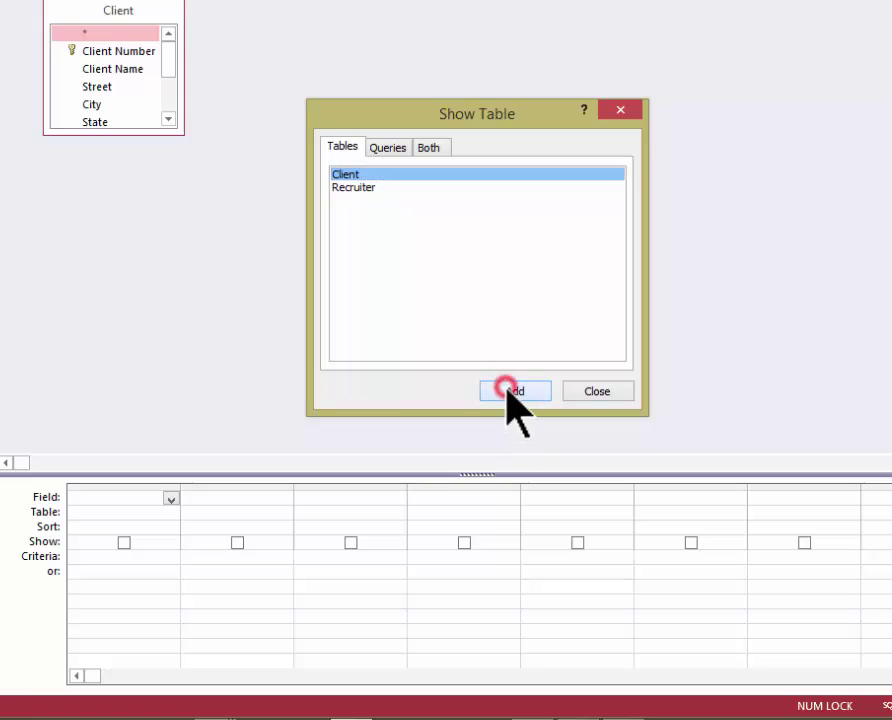
click(344, 182)
click(344, 187)
click(604, 387)
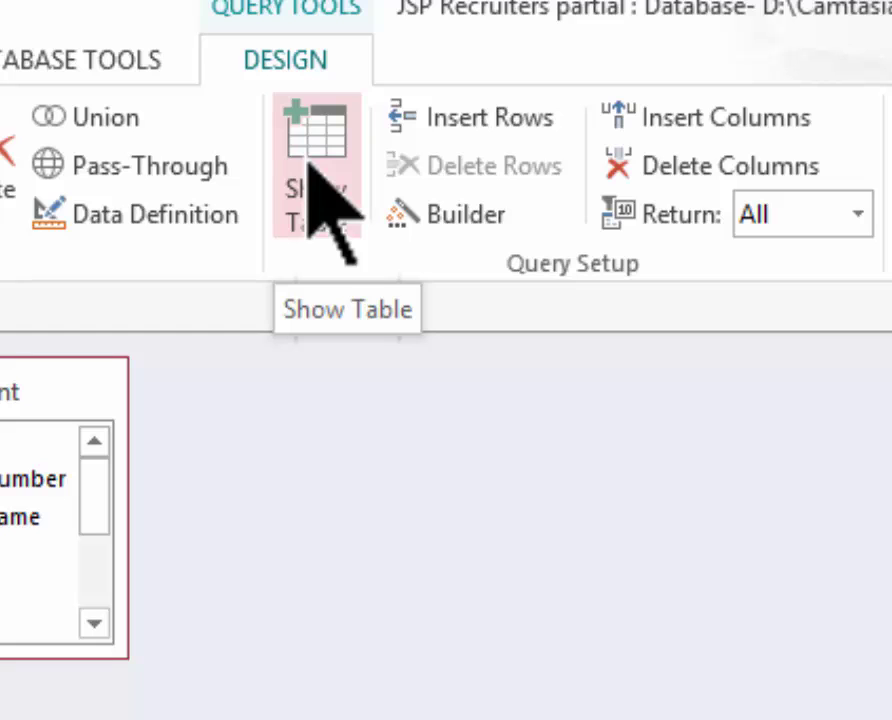
Step: Add the Recruiter table to the query design alongside the Client table
right_click(310, 665)
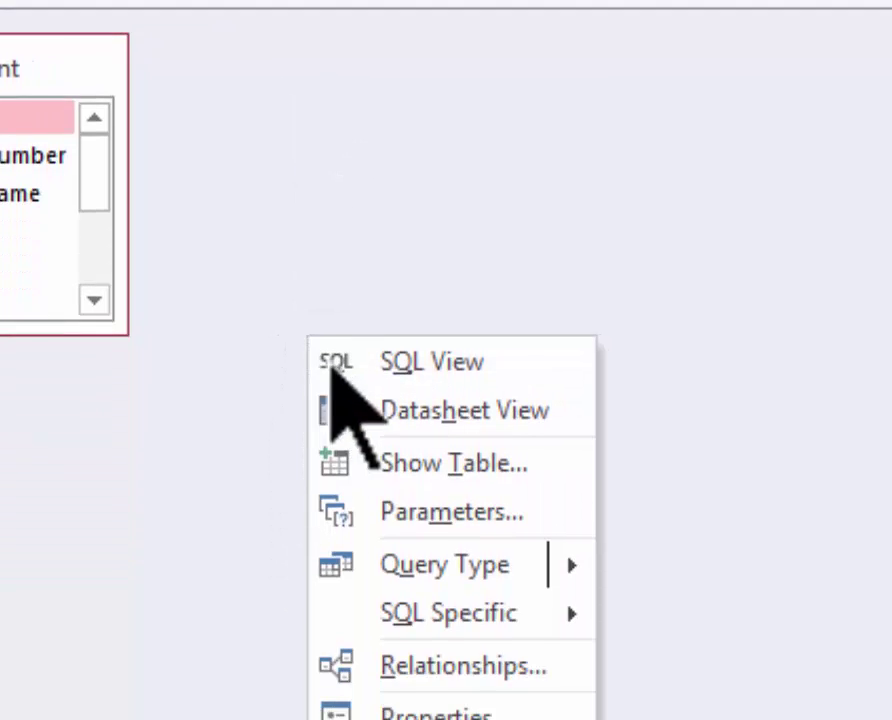
click(404, 463)
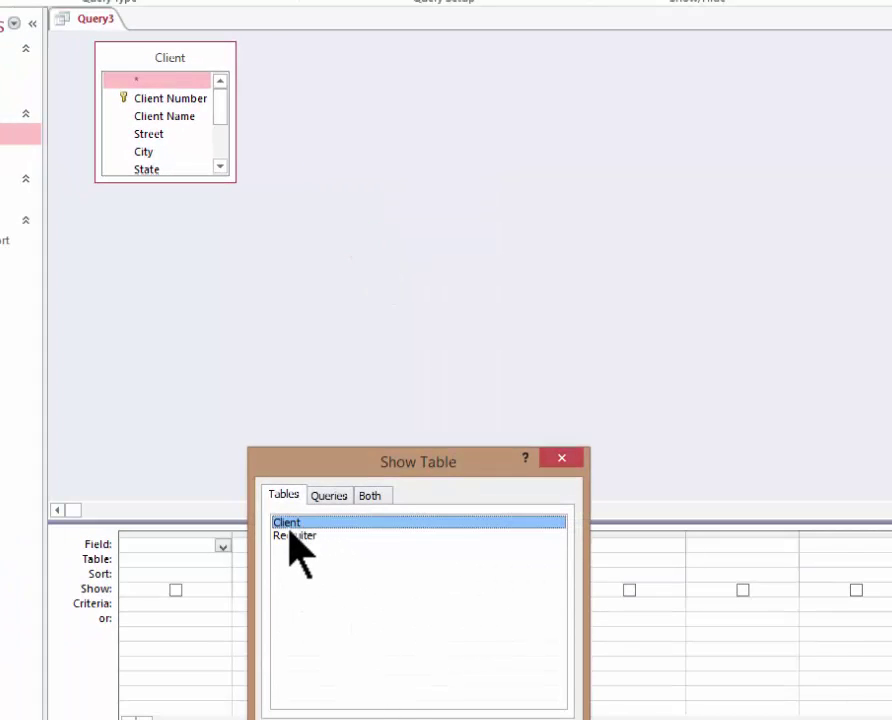
click(292, 535)
click(430, 716)
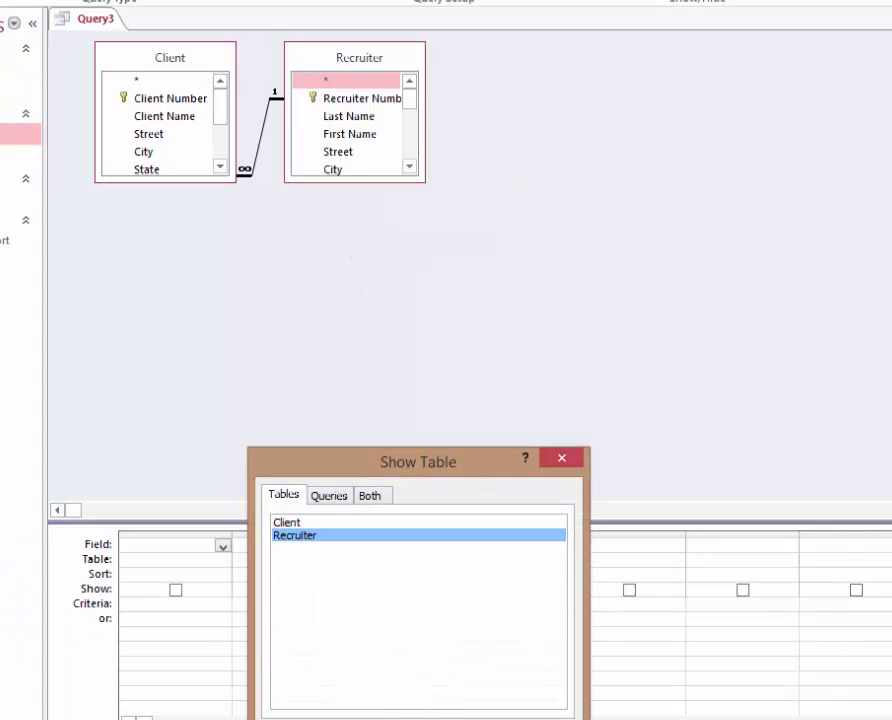
click(465, 716)
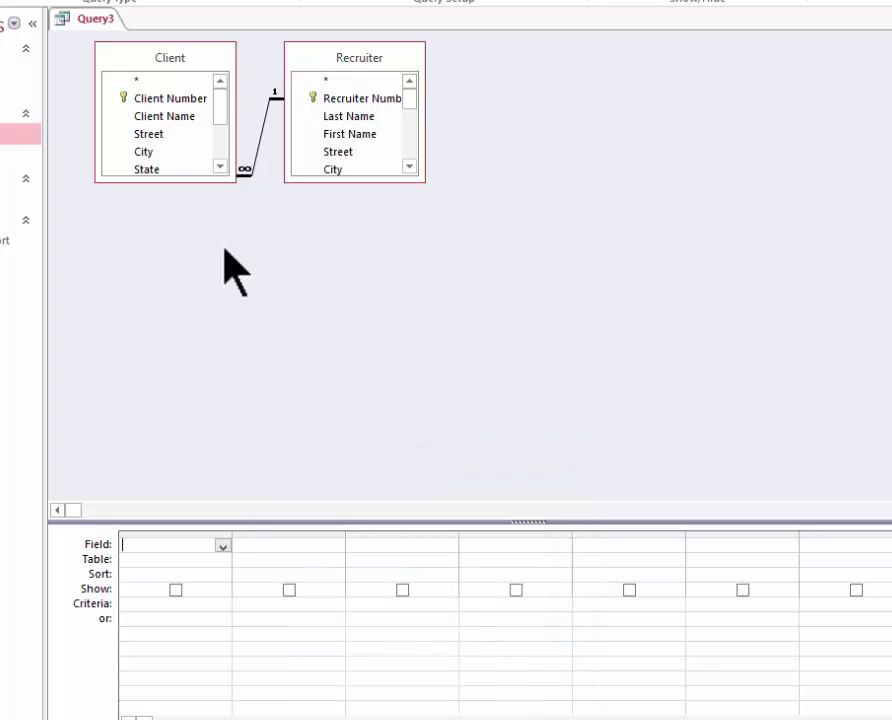
Step: Lengthen the Client and Recruiter field lists to show more fields, and enlarge the design grid area beneath them
drag(177, 180, 186, 289)
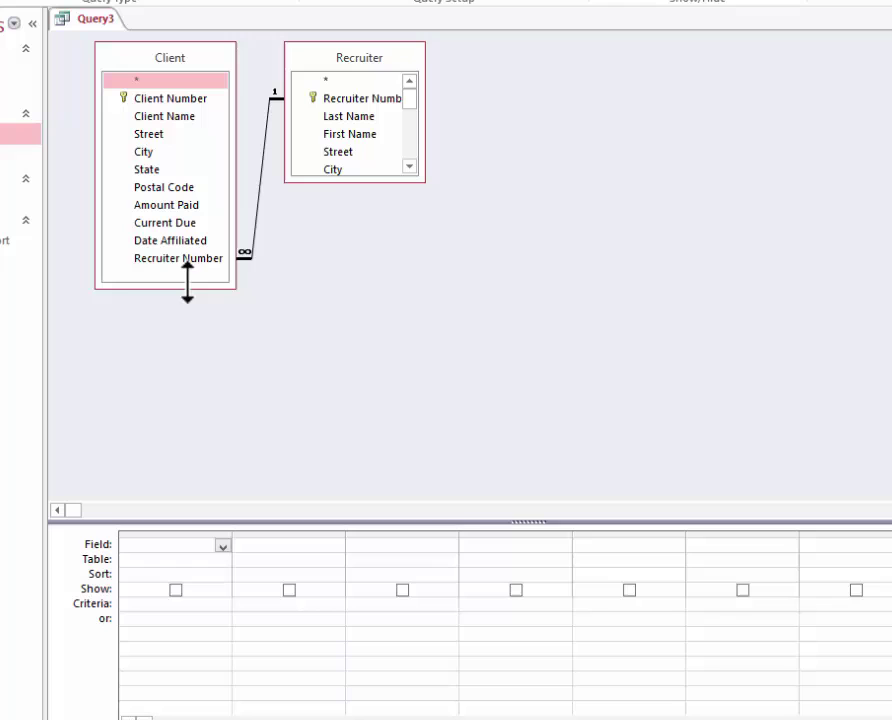
drag(334, 175, 356, 364)
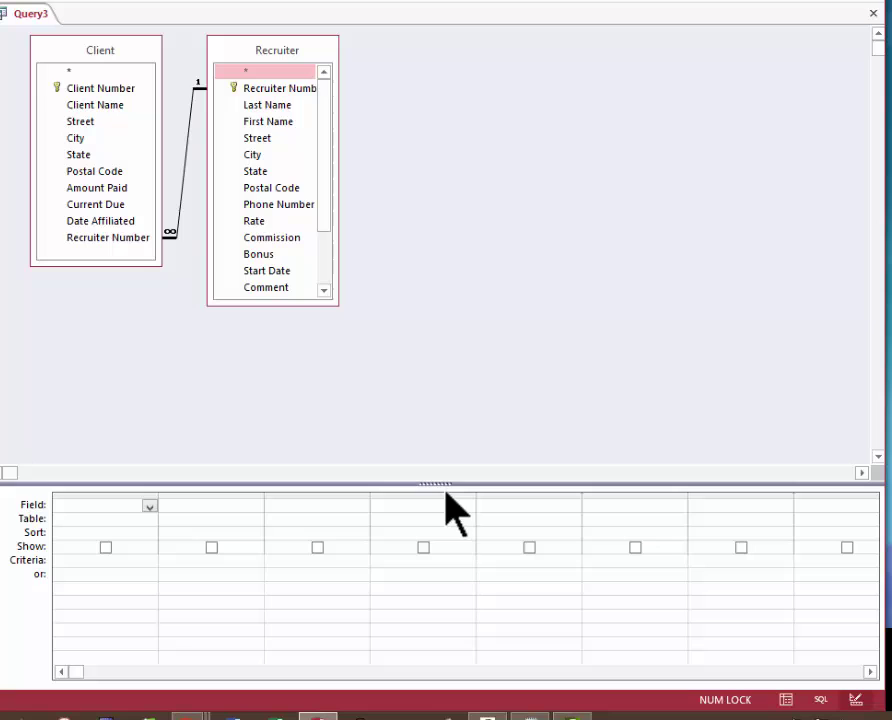
drag(443, 485, 446, 336)
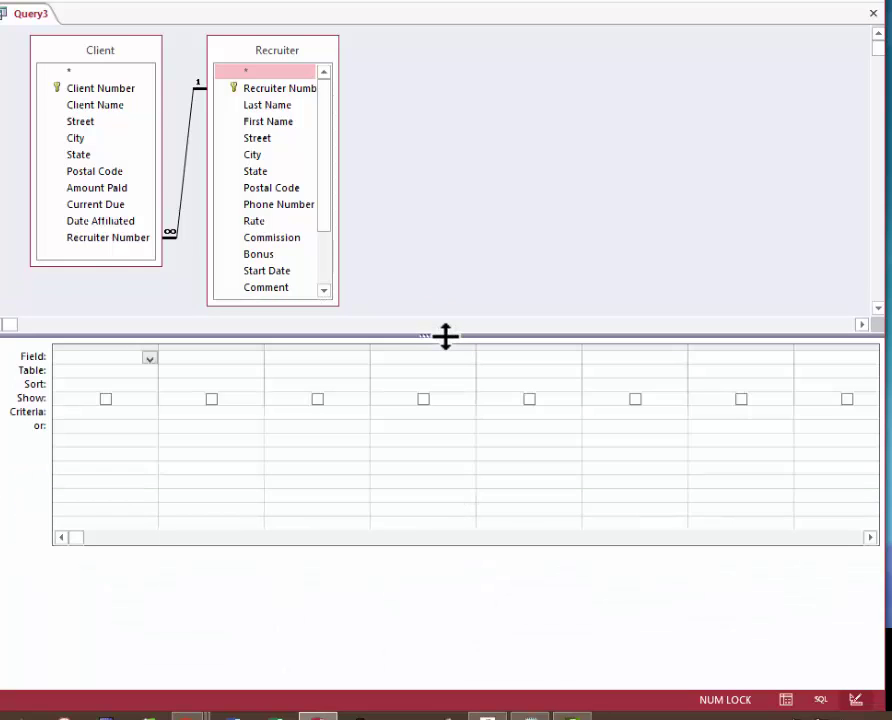
Step: Put the Recruiter table's First Name and Last Name fields in the first two columns of the query grid
click(263, 118)
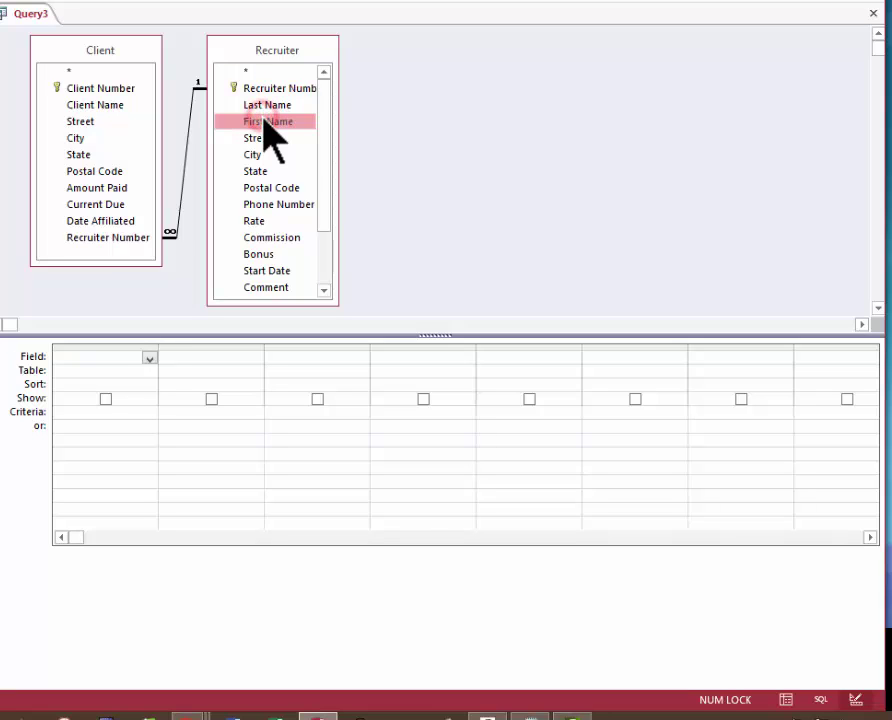
double_click(264, 119)
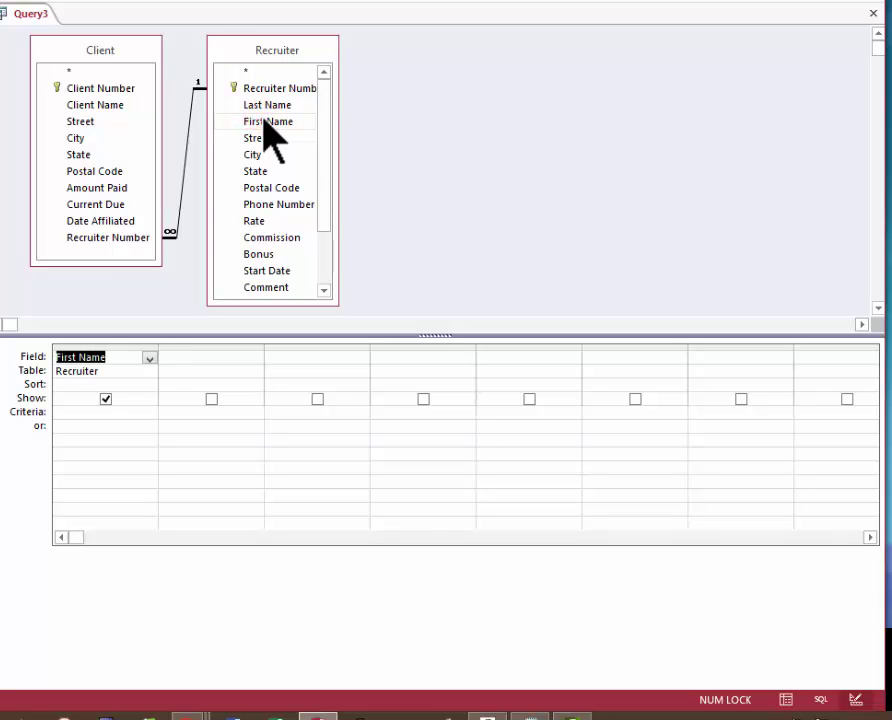
click(262, 100)
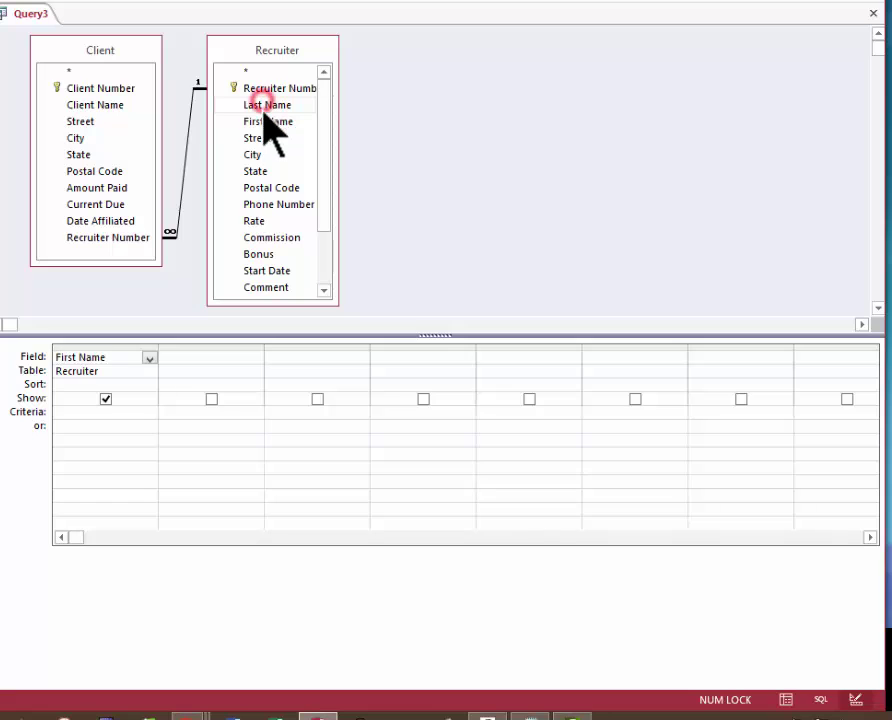
drag(263, 110, 208, 351)
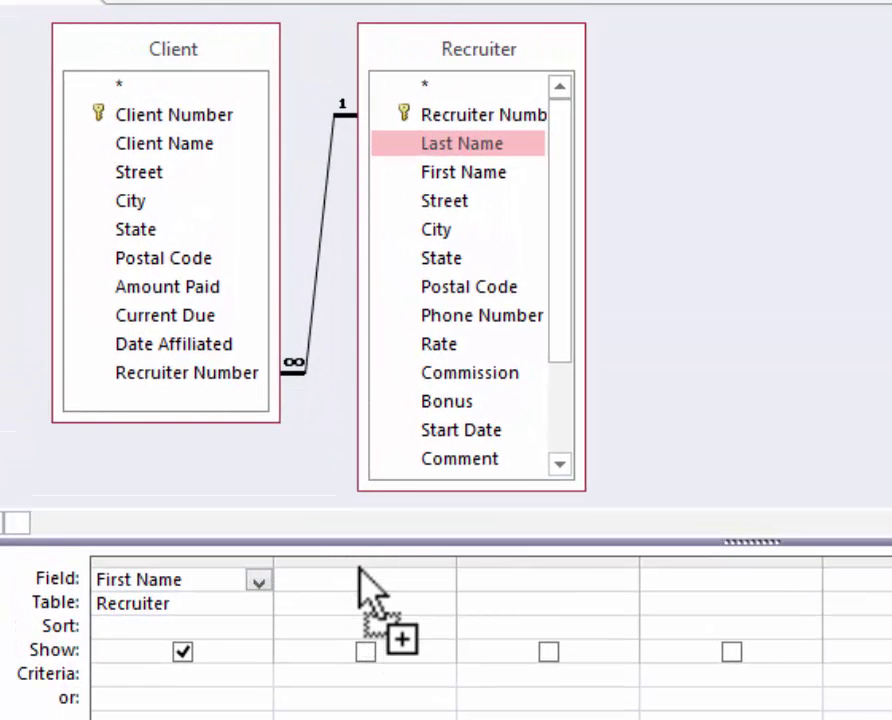
drag(358, 568, 362, 584)
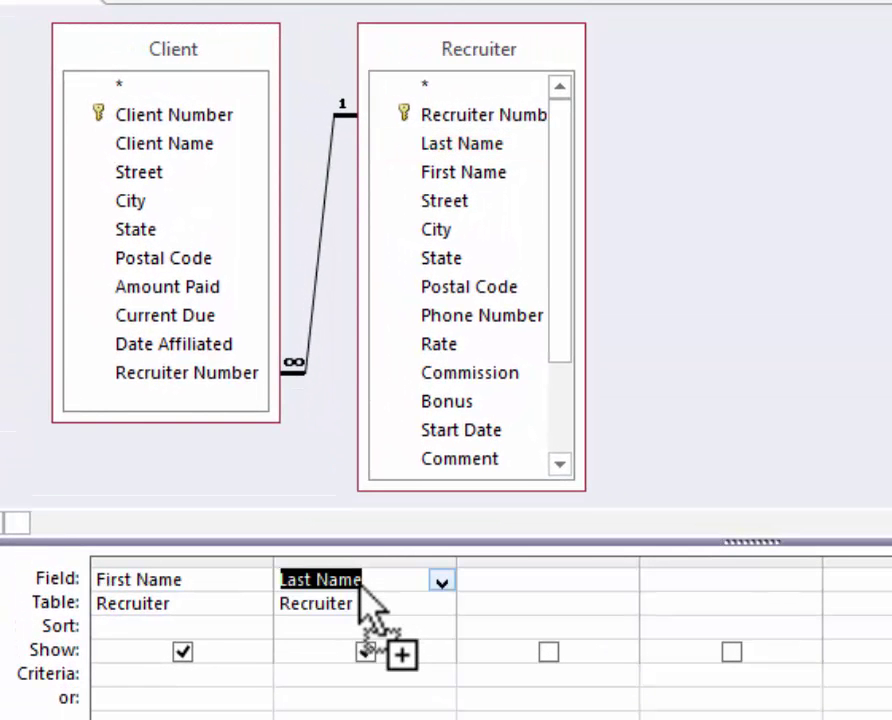
Step: Add Client Name and City from the Client table to the query, and preview its results before returning to Design view
double_click(157, 143)
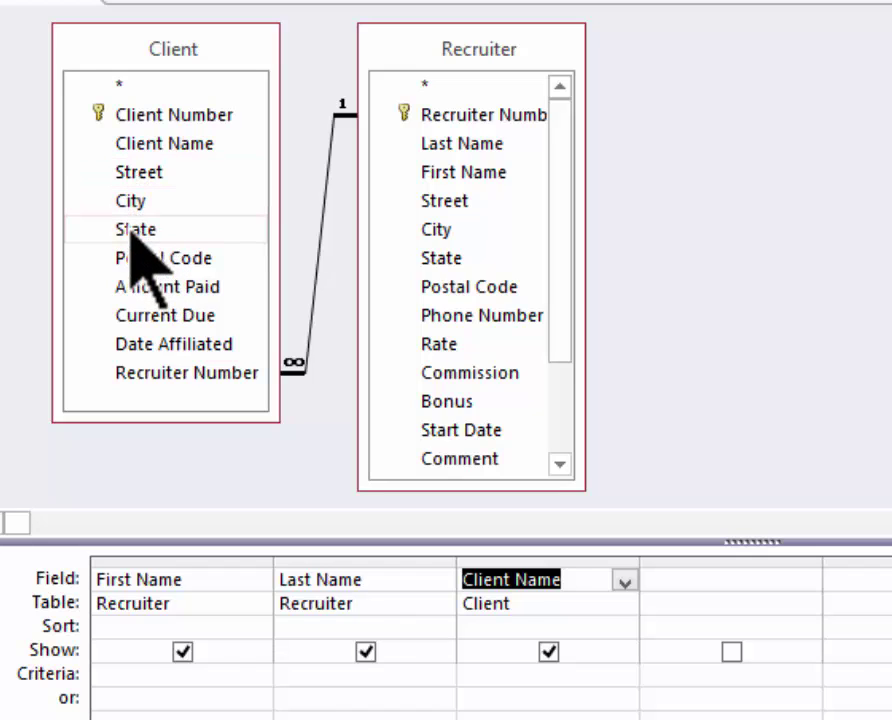
double_click(130, 200)
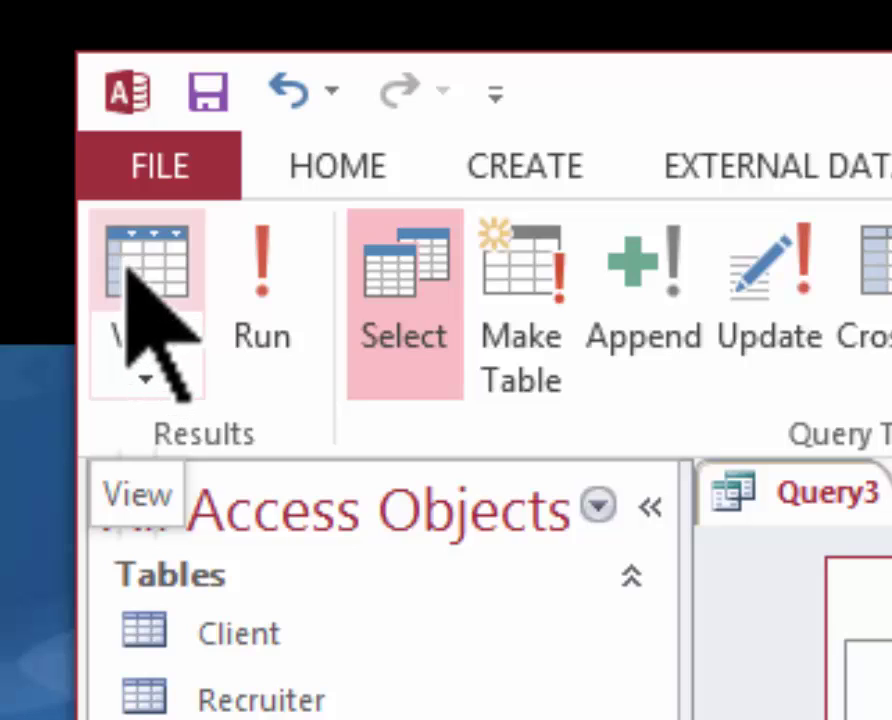
click(266, 305)
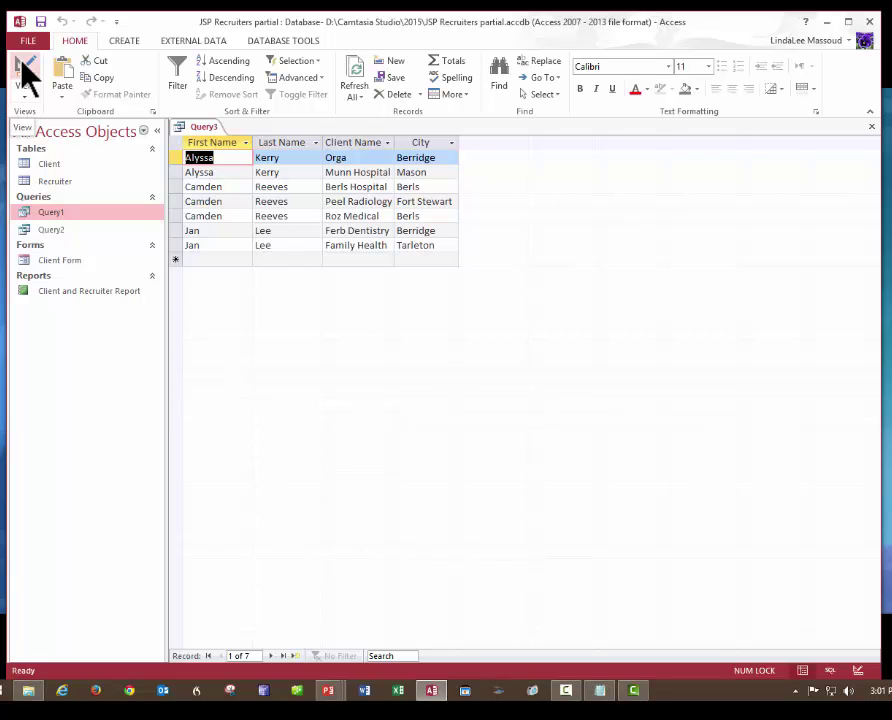
click(22, 66)
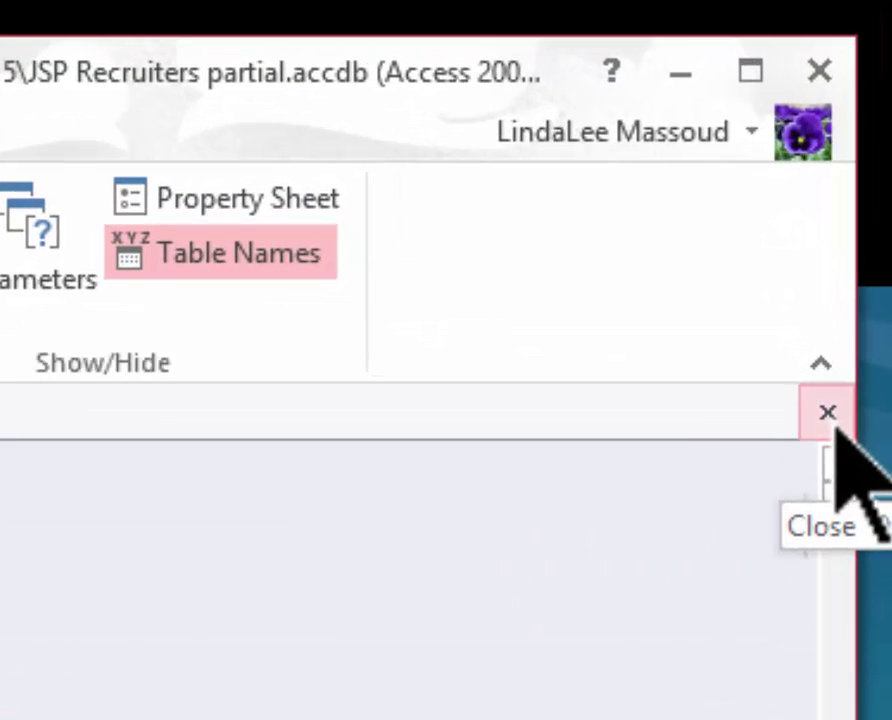
Step: Close the query and save it as Clients by Recruiter Query
click(834, 426)
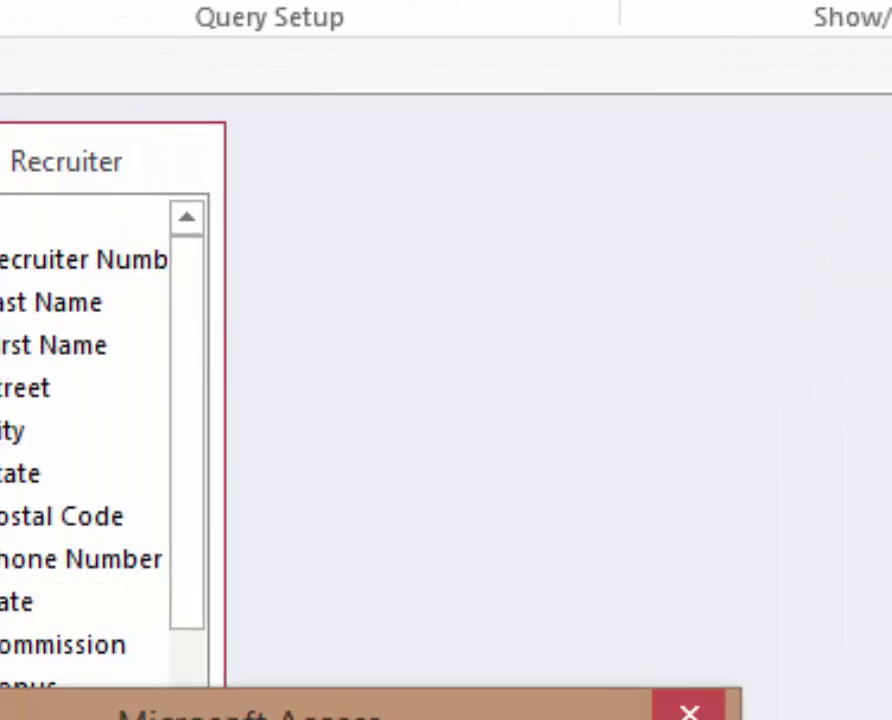
key(Return)
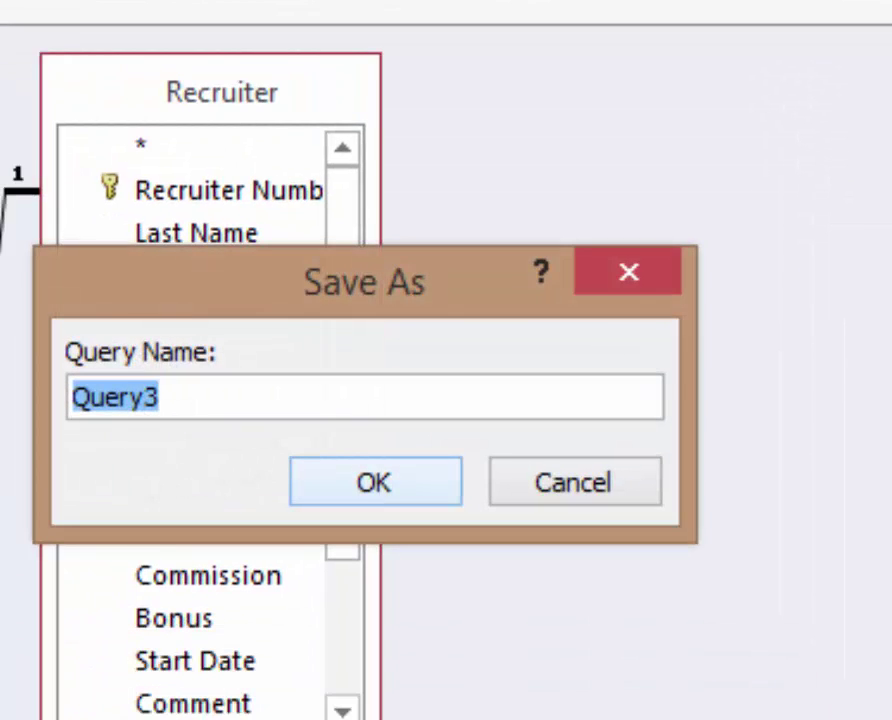
text(R)
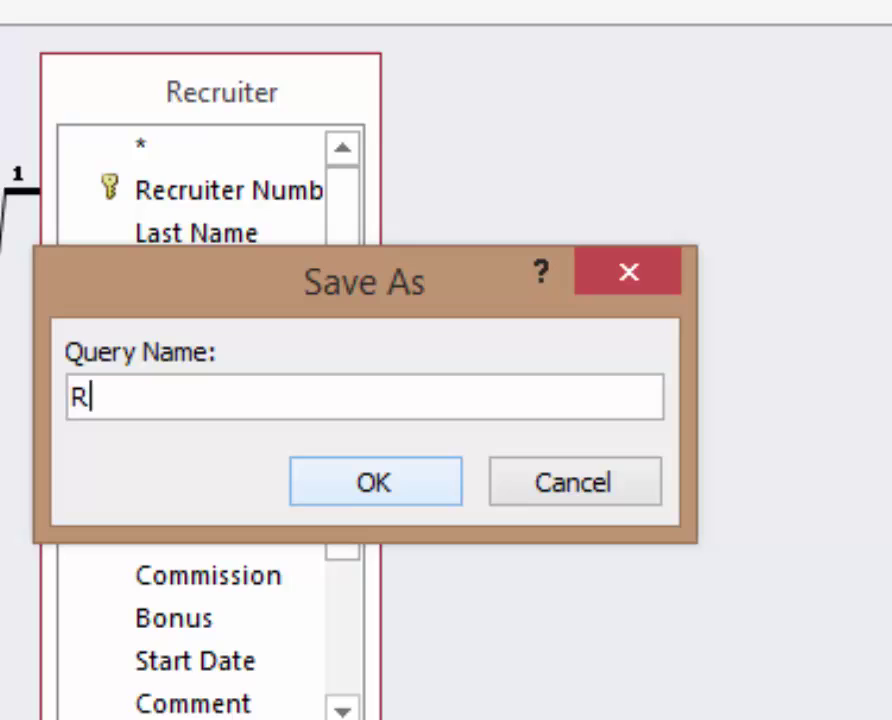
key(BackSpace)
text(Clients b)
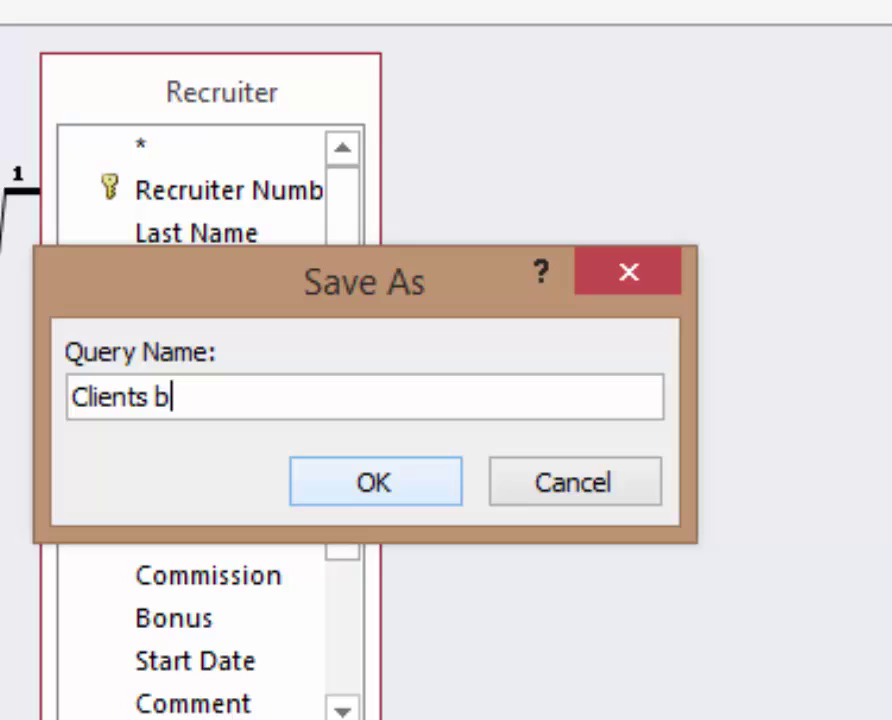
text(y Recruit)
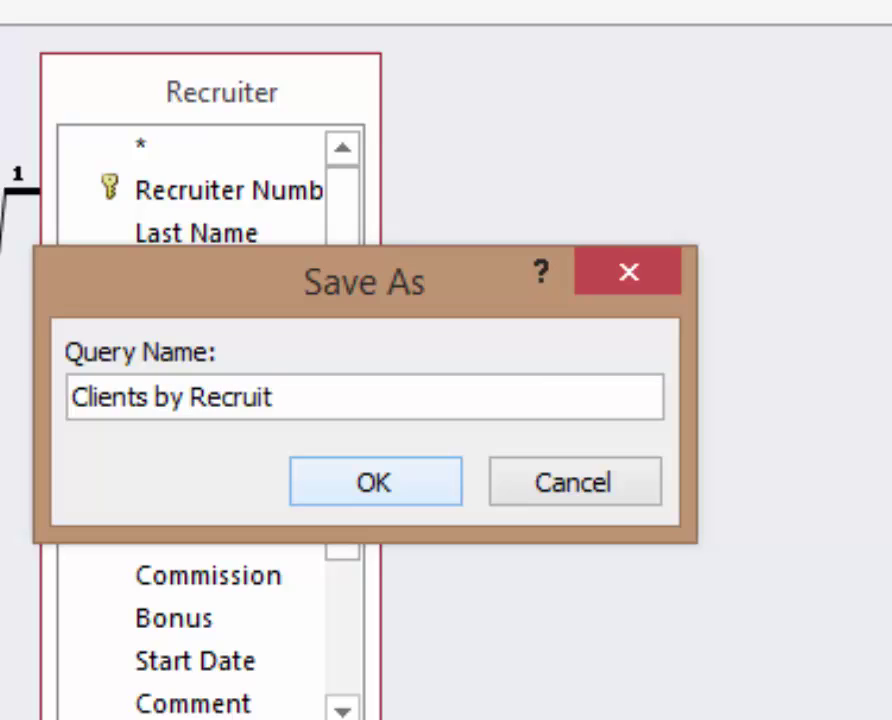
key(BackSpace)
text(ter Query)
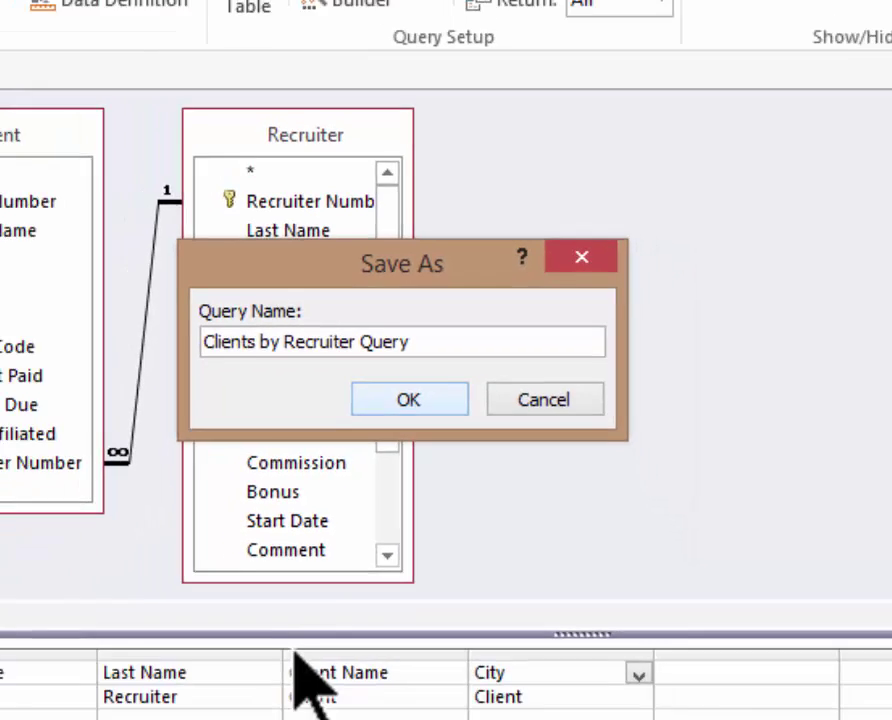
key(Return)
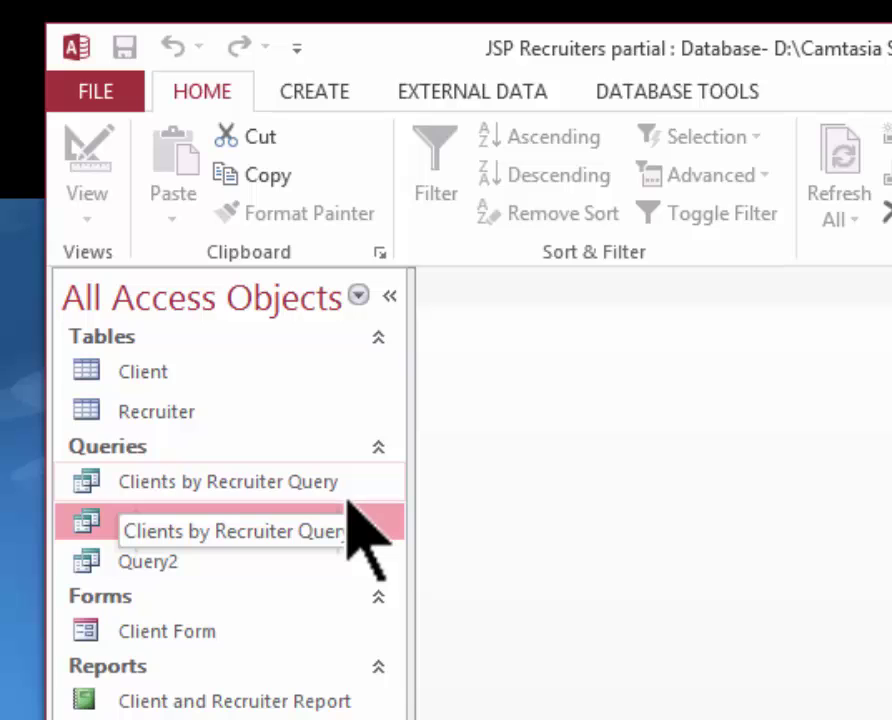
Step: Start the Form Wizard and include all fields from Clients by Recruiter Query
click(332, 106)
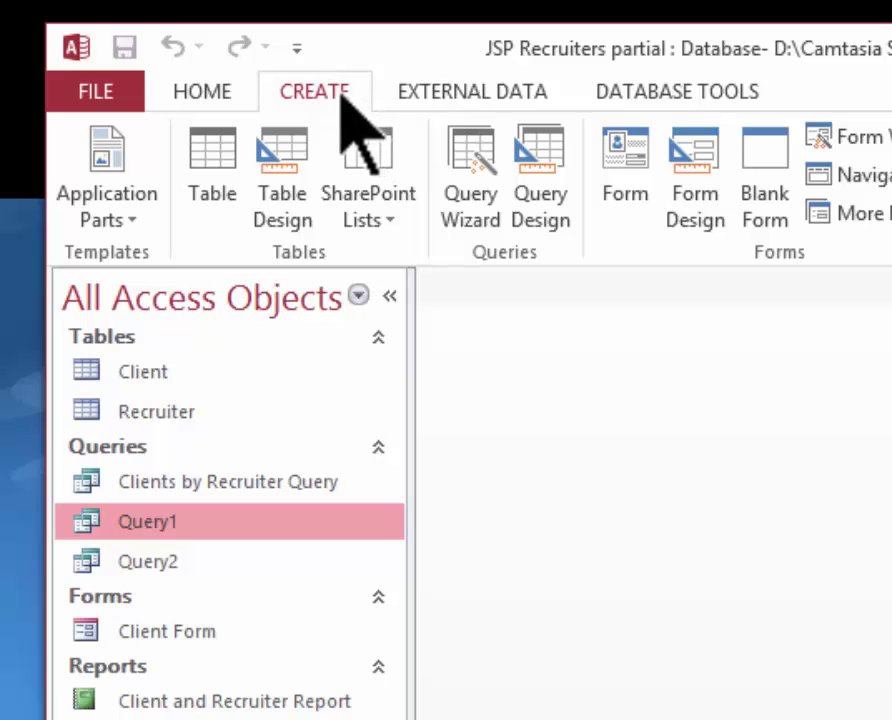
click(864, 142)
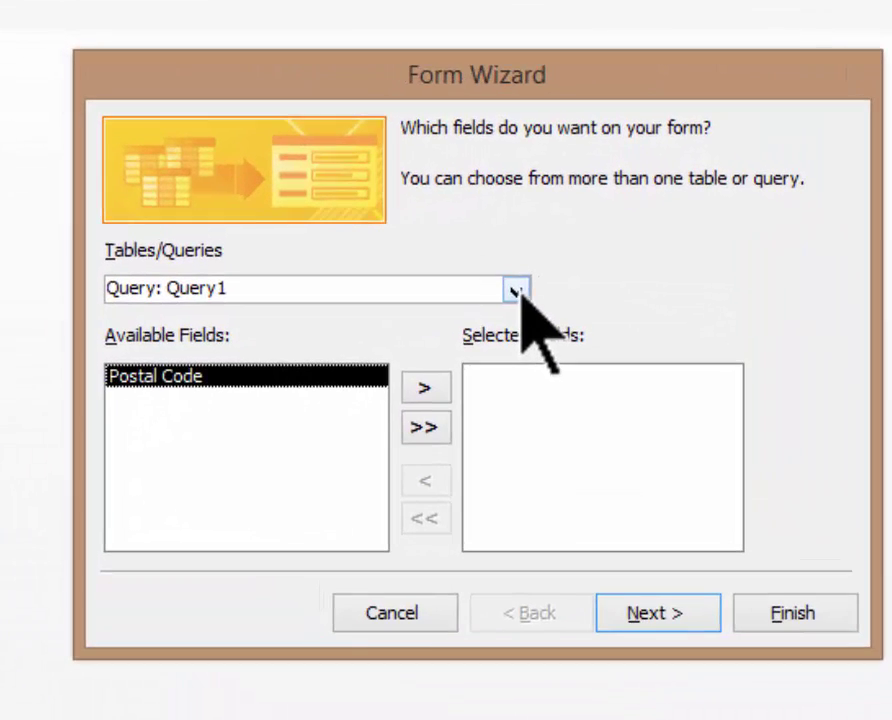
click(418, 235)
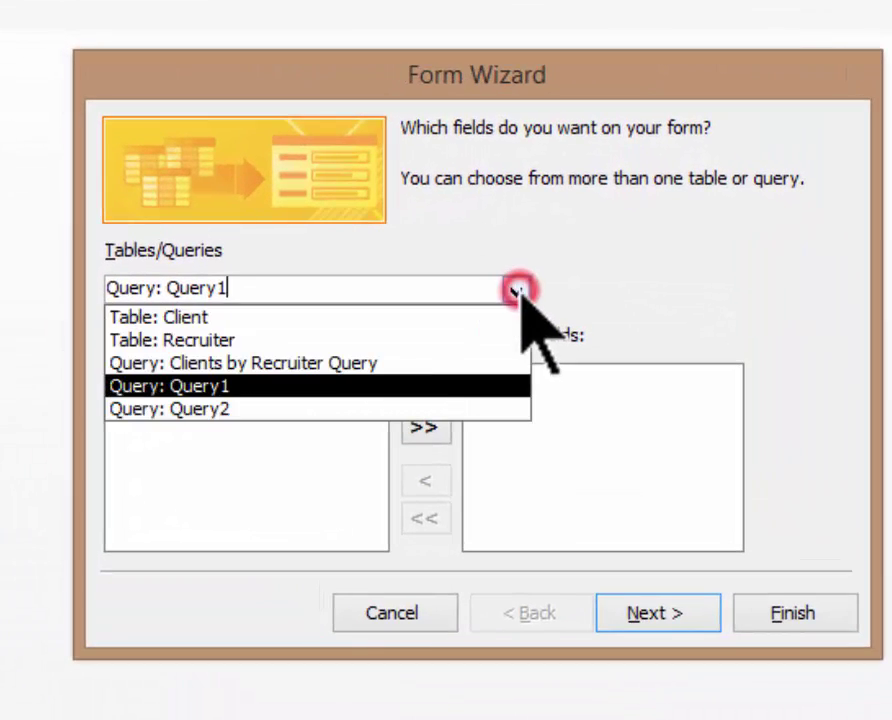
click(330, 363)
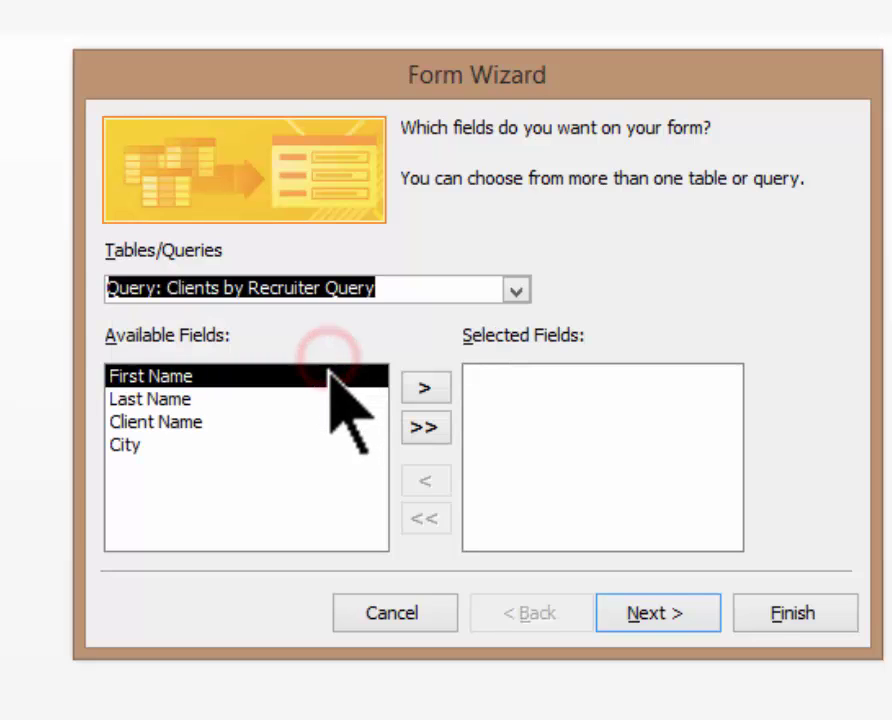
click(421, 427)
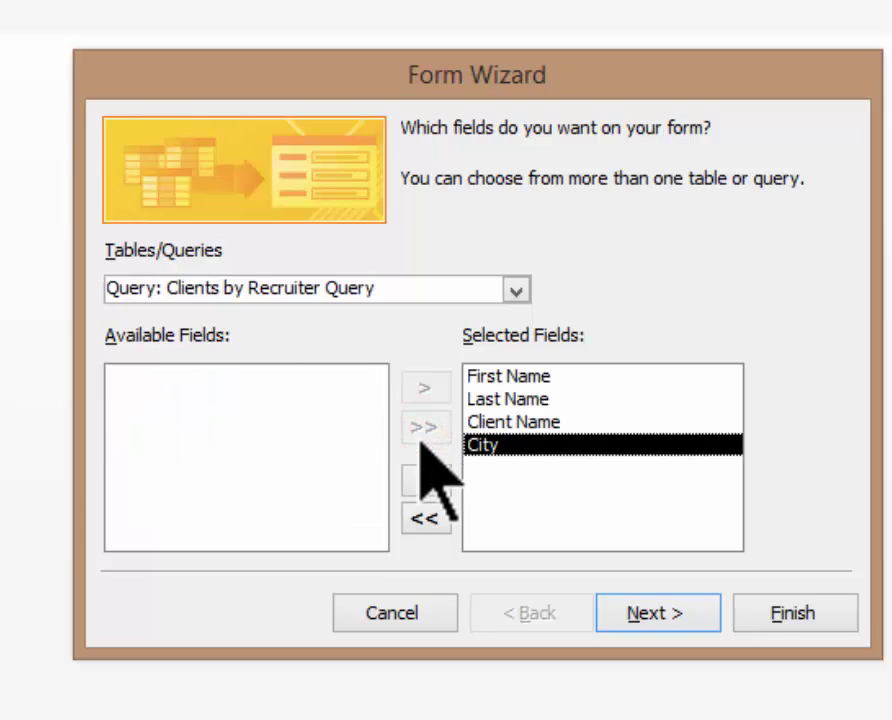
Step: Finish the form viewed by Recruiter with a Datasheet subform, keeping the titles Recruiter and Client Subform and opening it to view information
click(640, 617)
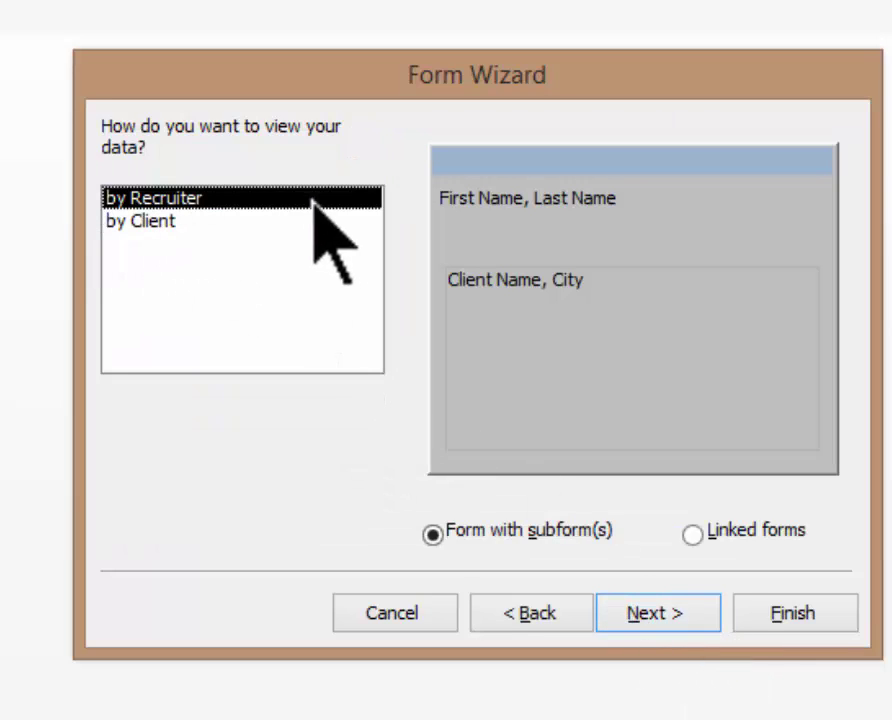
click(660, 616)
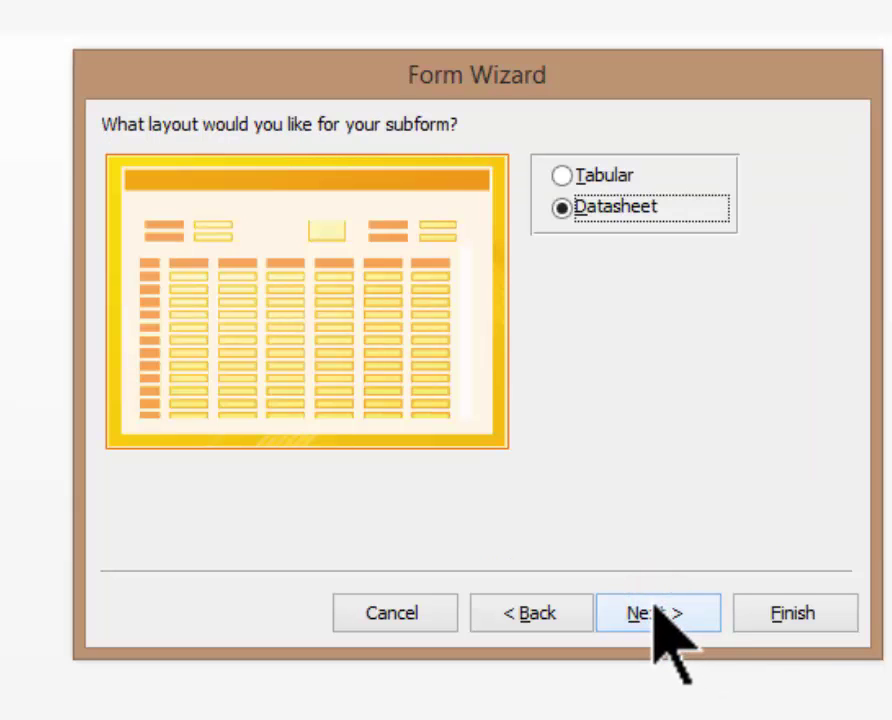
click(654, 605)
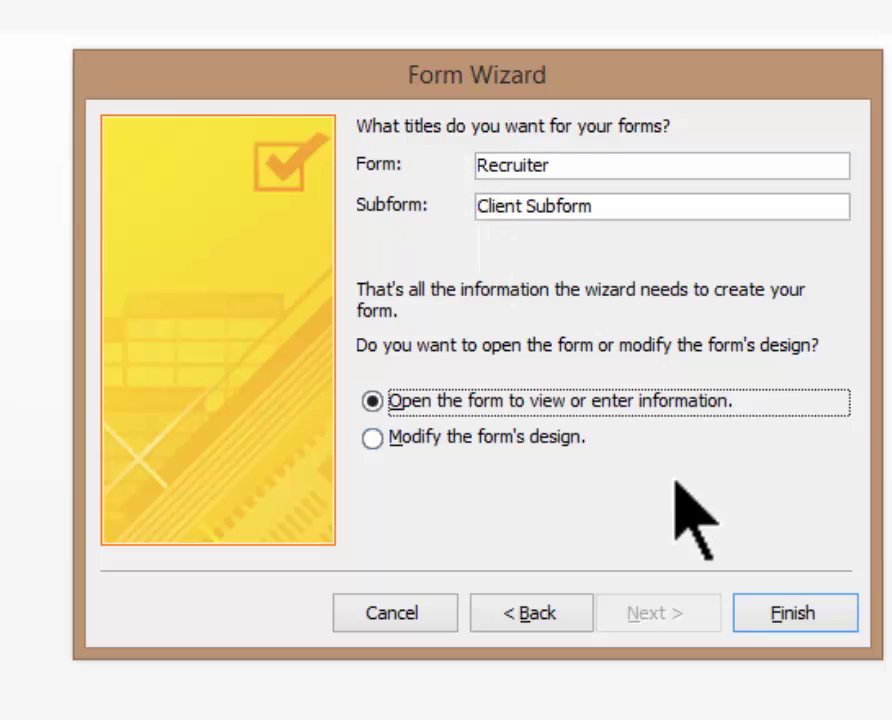
click(805, 613)
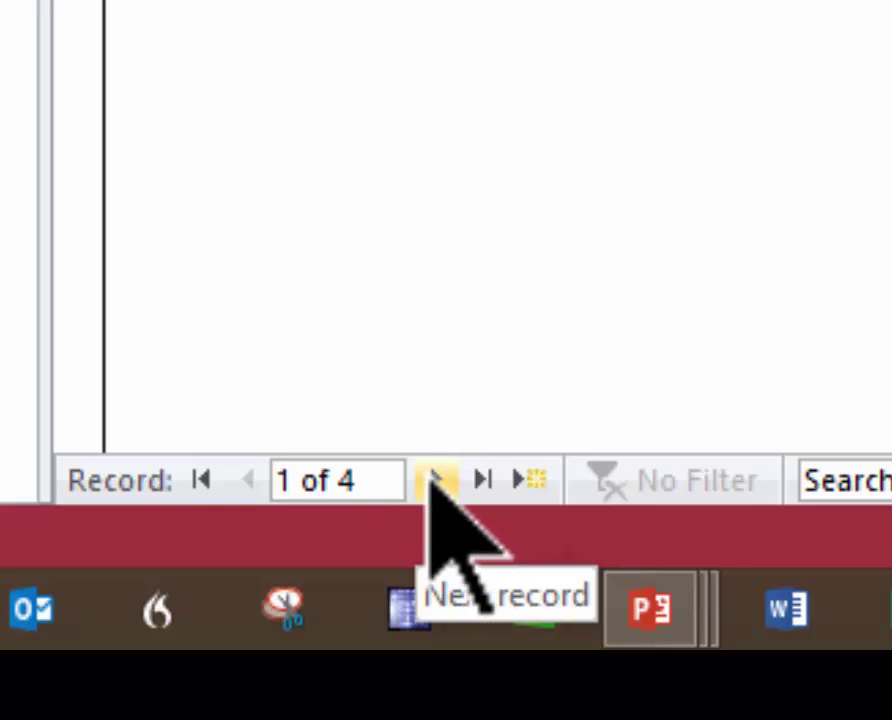
Step: Browse forward through the Recruiter form's records to the last one, examining each recruiter's clients in the subform
click(436, 480)
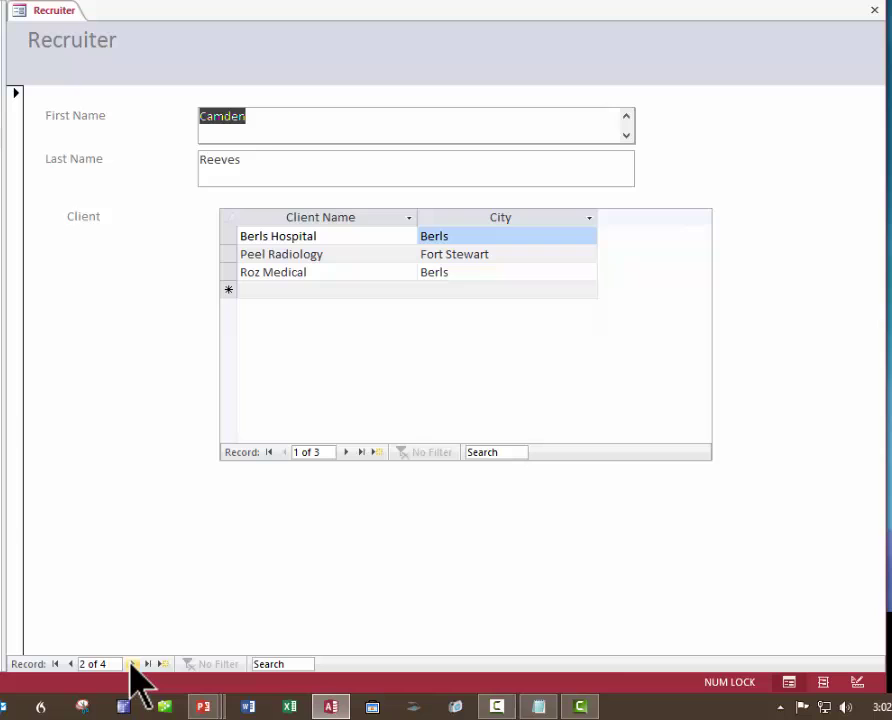
click(131, 664)
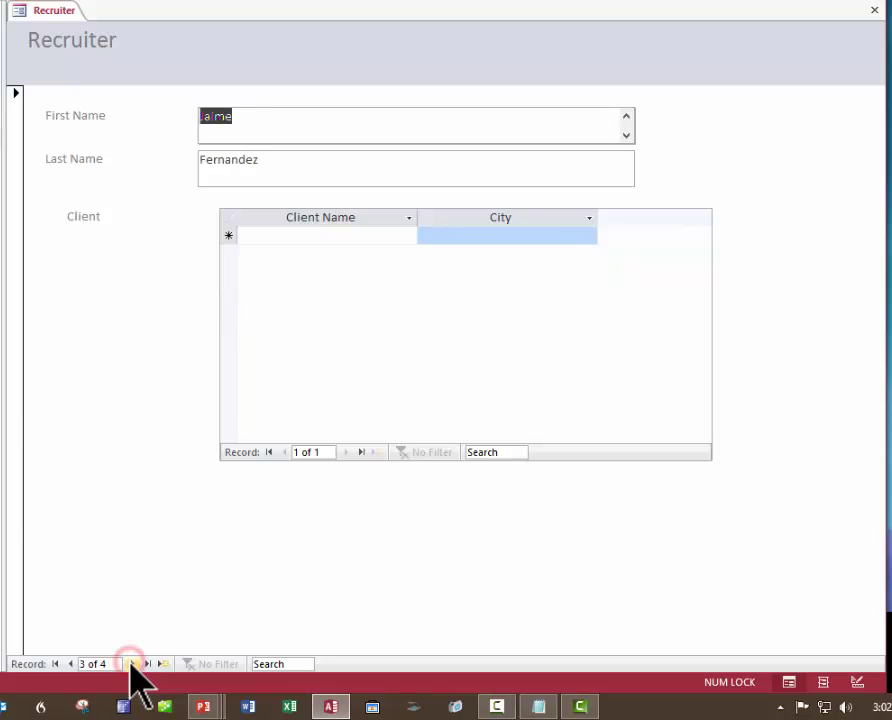
click(132, 664)
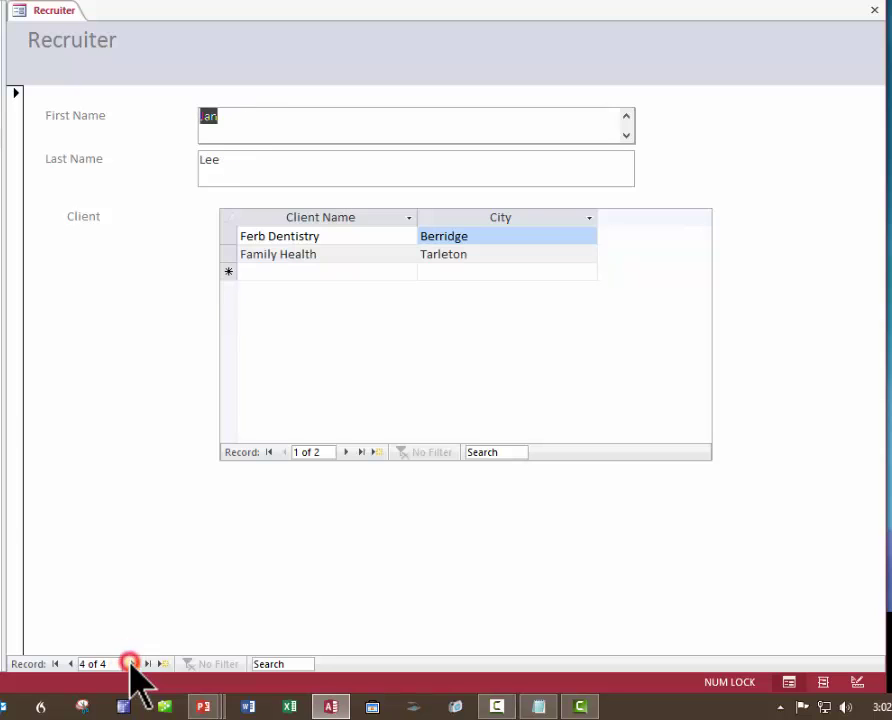